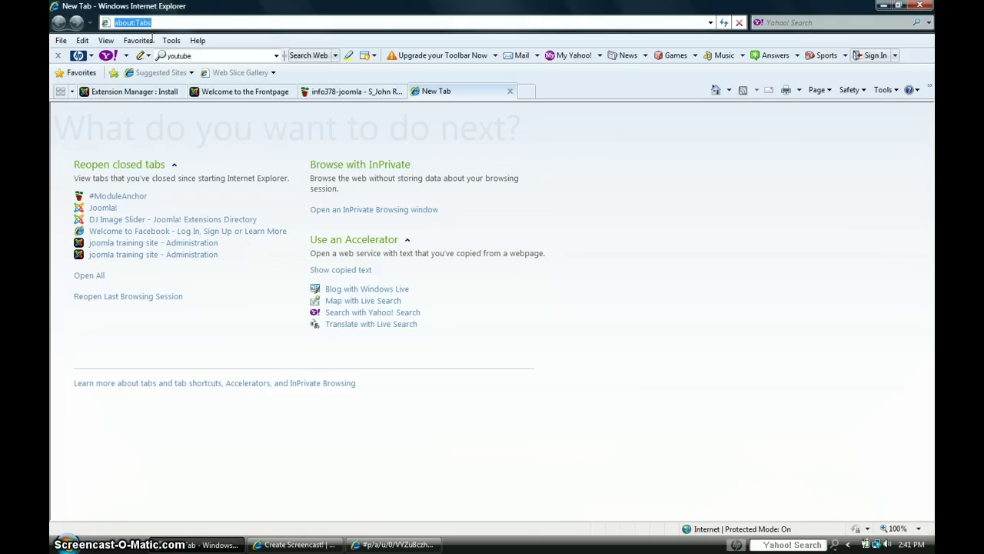
# Start entering joomla.org ('JO') in the new Internet Explorer tab's address bar
pyautogui.click(139, 41)
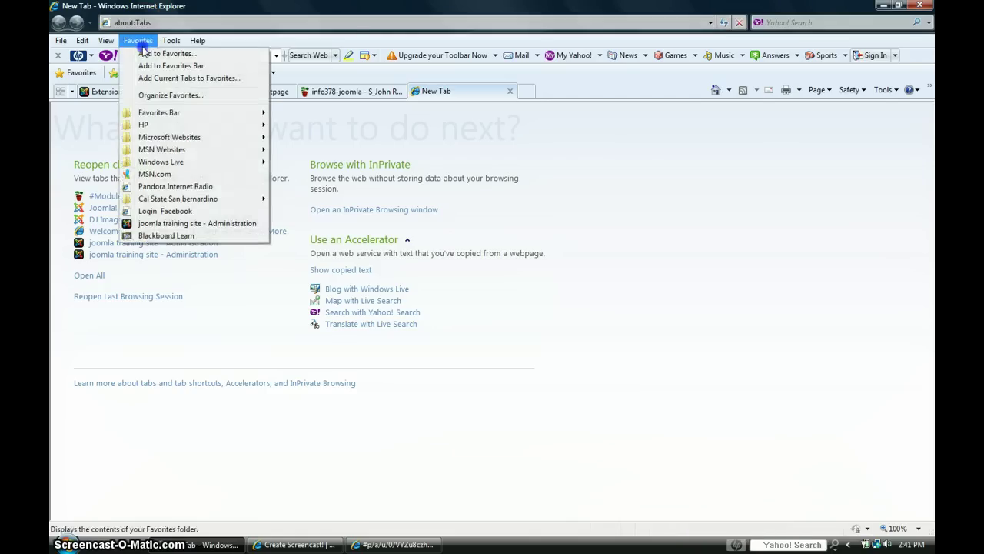
pyautogui.click(151, 23)
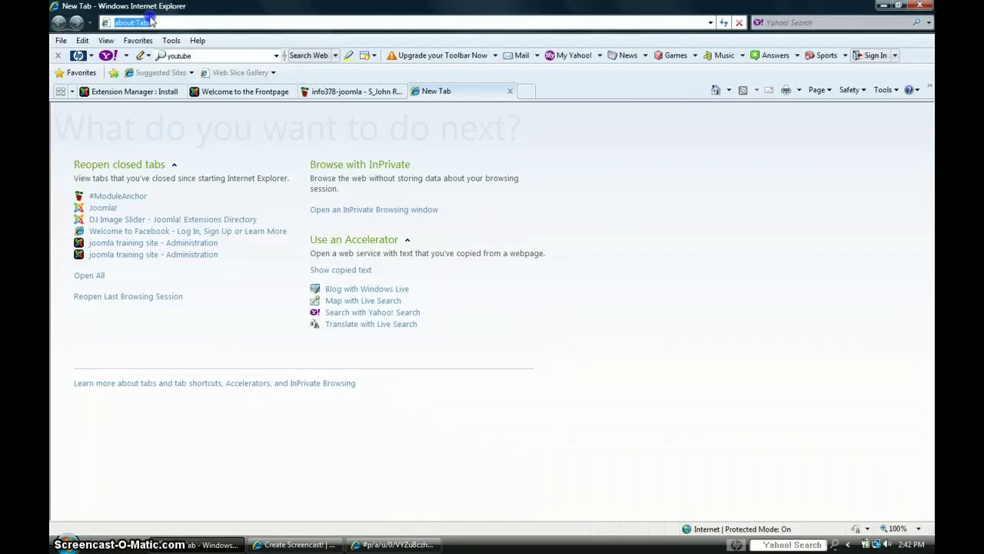
pyautogui.write('JOO')
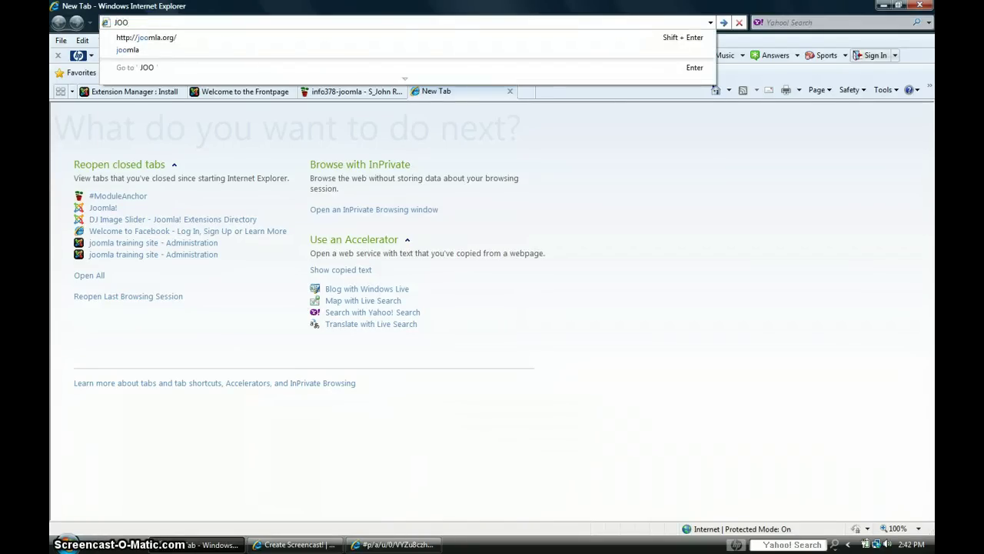
# Go to joomla.org and open the Joomla Extensions Directory via Do More > Extensions
pyautogui.click(127, 37)
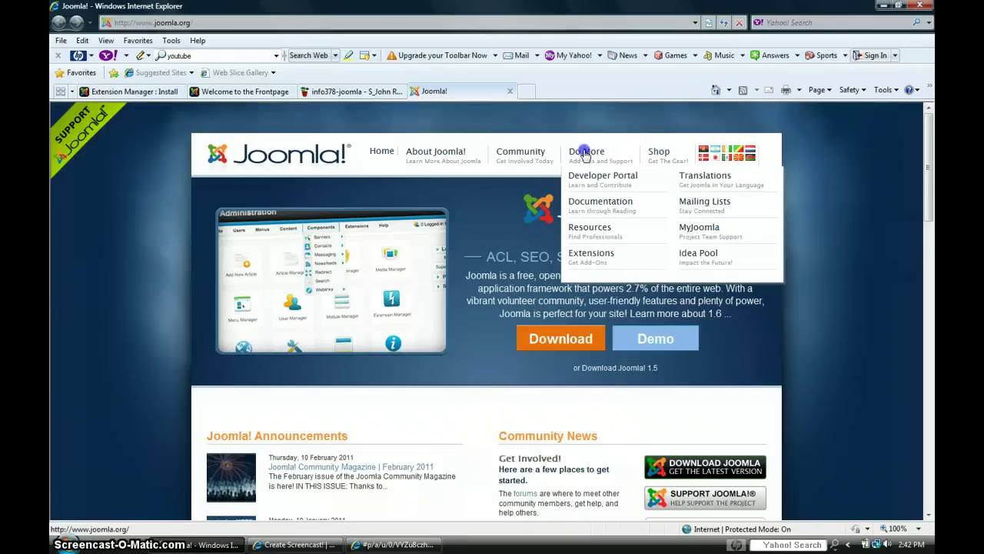
pyautogui.click(582, 152)
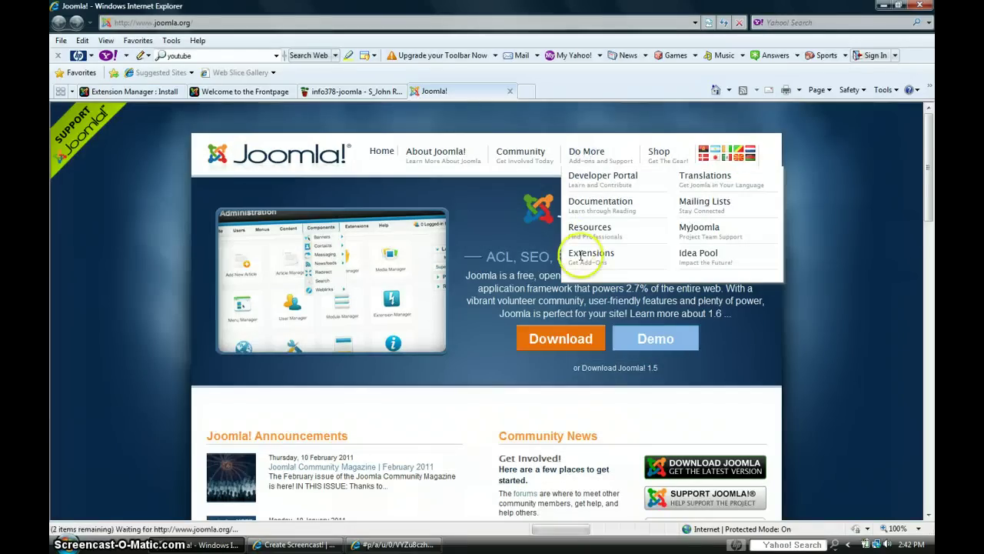
pyautogui.click(587, 160)
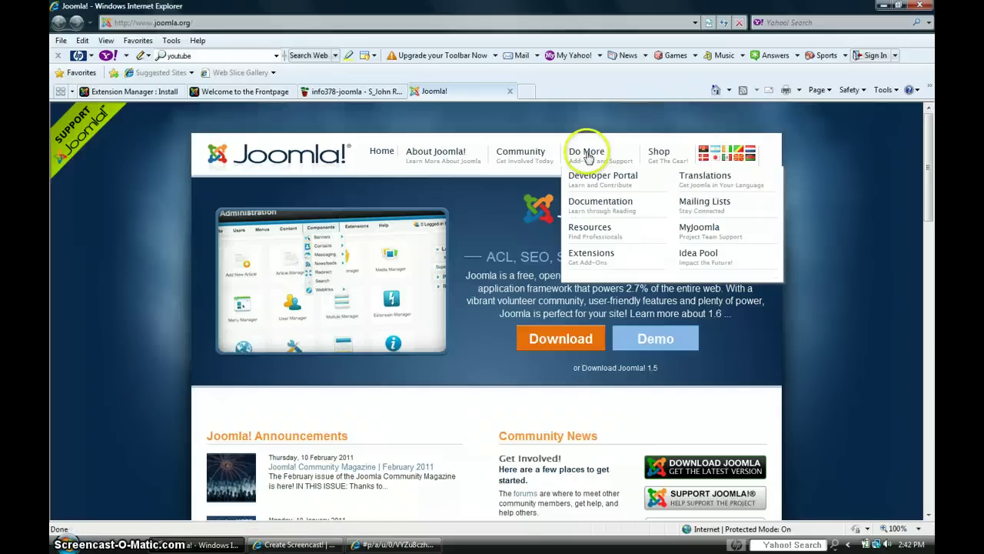
pyautogui.click(589, 256)
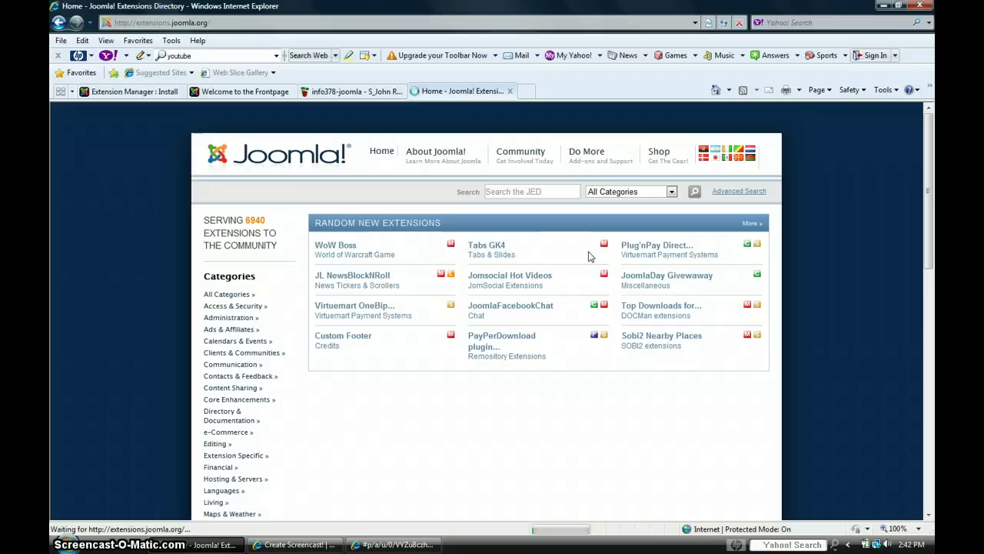
# Search the directory for 'SLIDER' and scroll the results down to DJ Image Slider
pyautogui.click(515, 210)
pyautogui.click(507, 193)
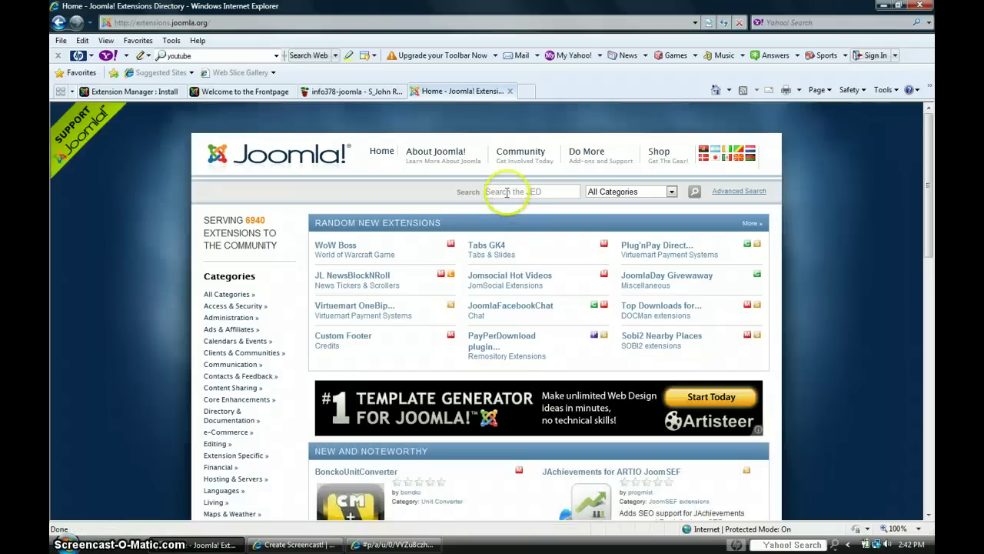
pyautogui.write('SLIDER')
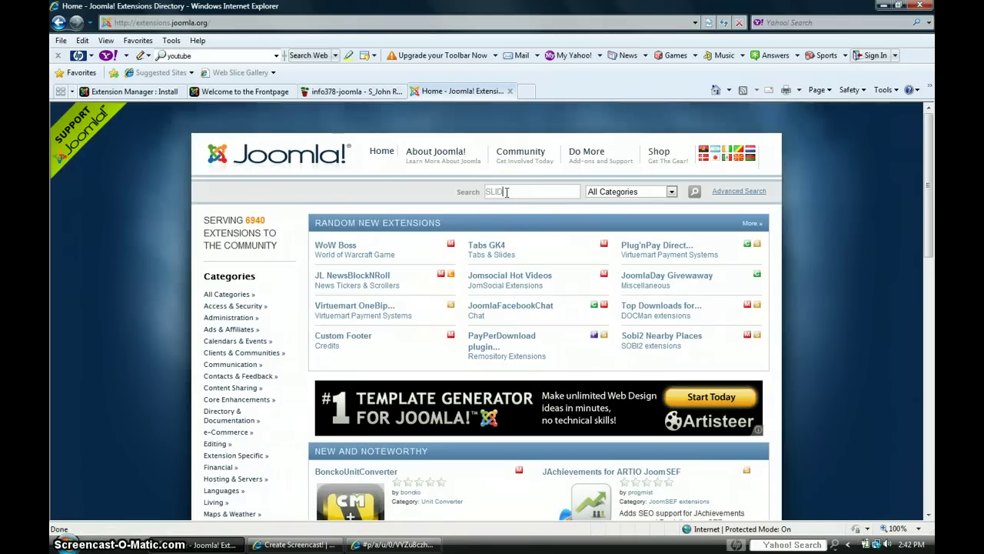
pyautogui.click(695, 192)
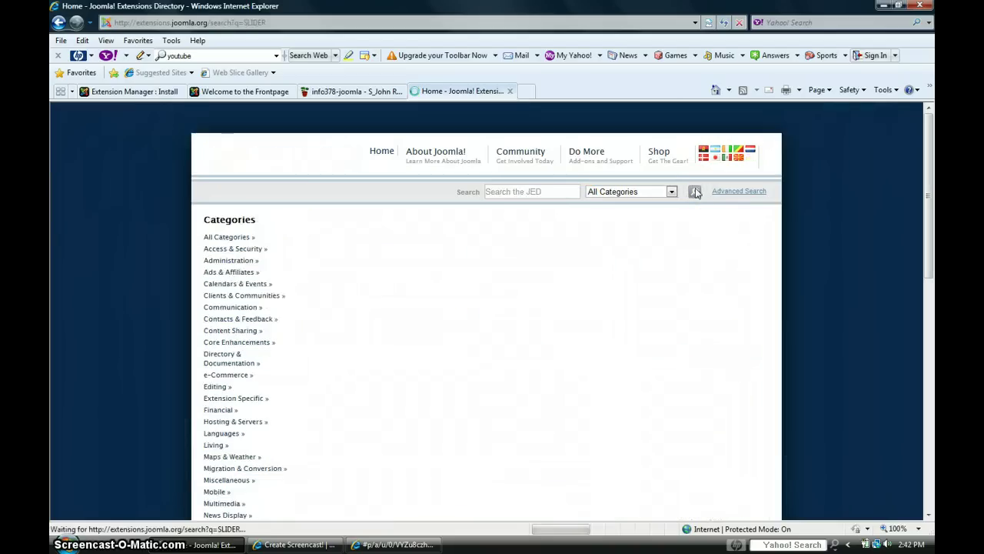
pyautogui.click(695, 191)
pyautogui.click(642, 301)
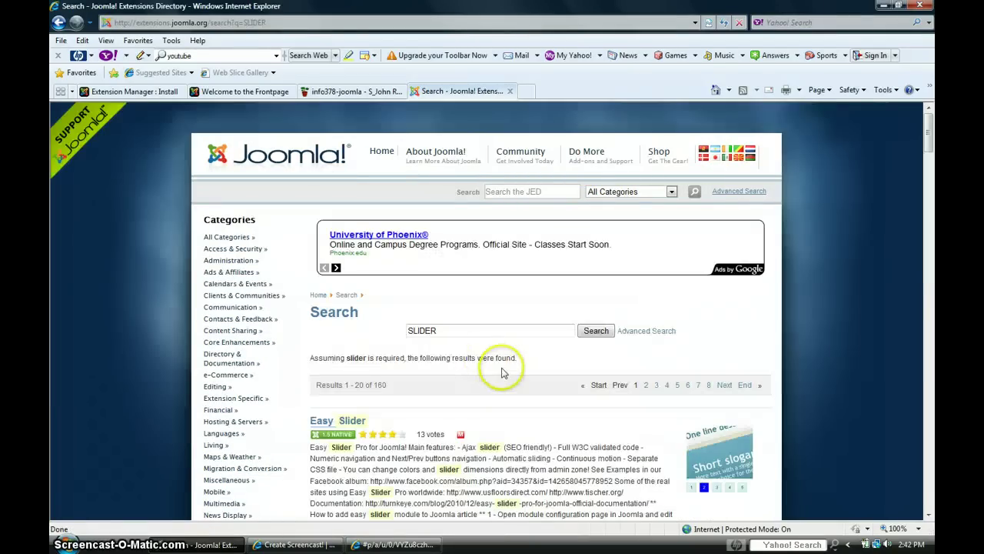
pyautogui.scroll(-4, 513, 373)
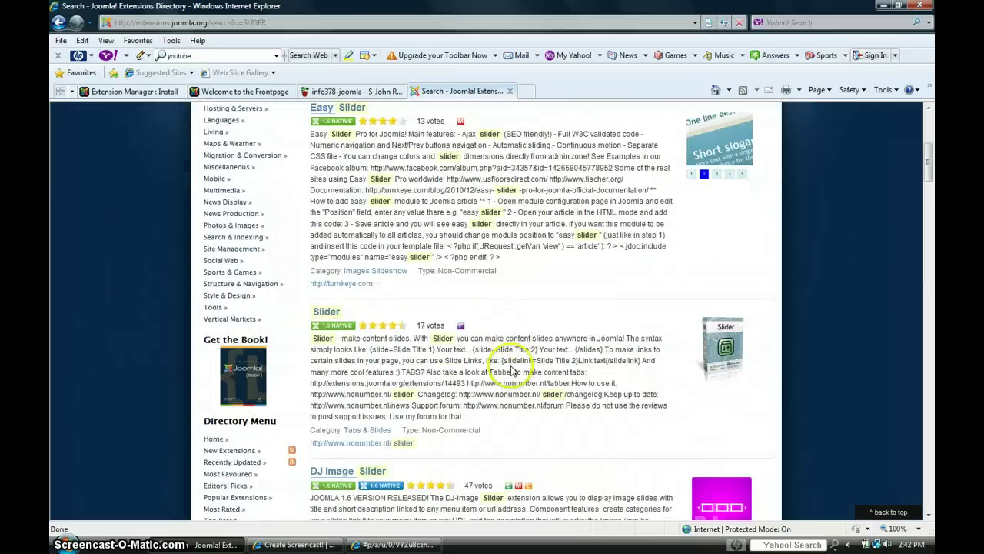
pyautogui.scroll(-2, 513, 373)
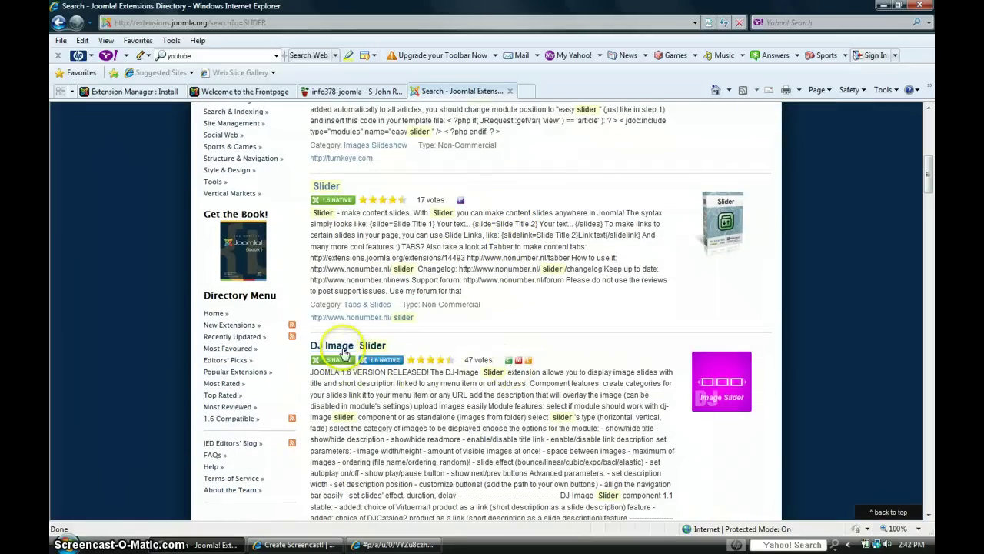
# Open the DJ Image Slider listing and follow its Download link to design-joomla.eu
pyautogui.click(343, 348)
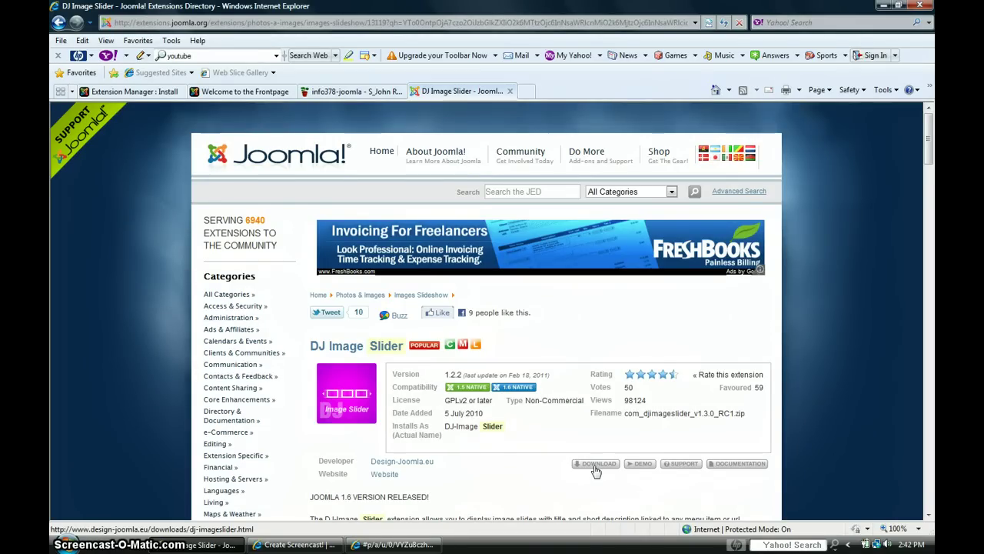
pyautogui.click(596, 466)
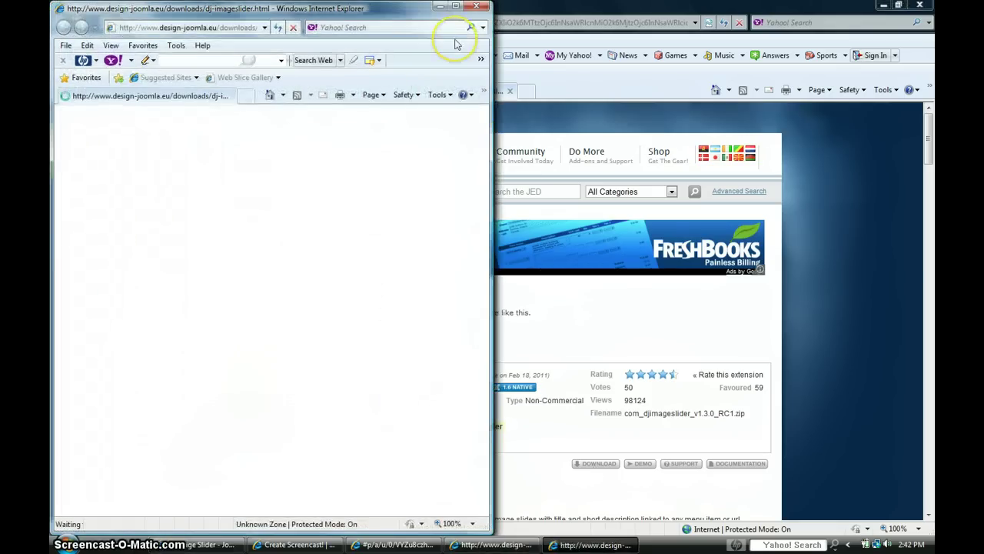
# Maximize the Design-Joomla window and start the DJ-ImageSlider Module download from its page
pyautogui.click(456, 6)
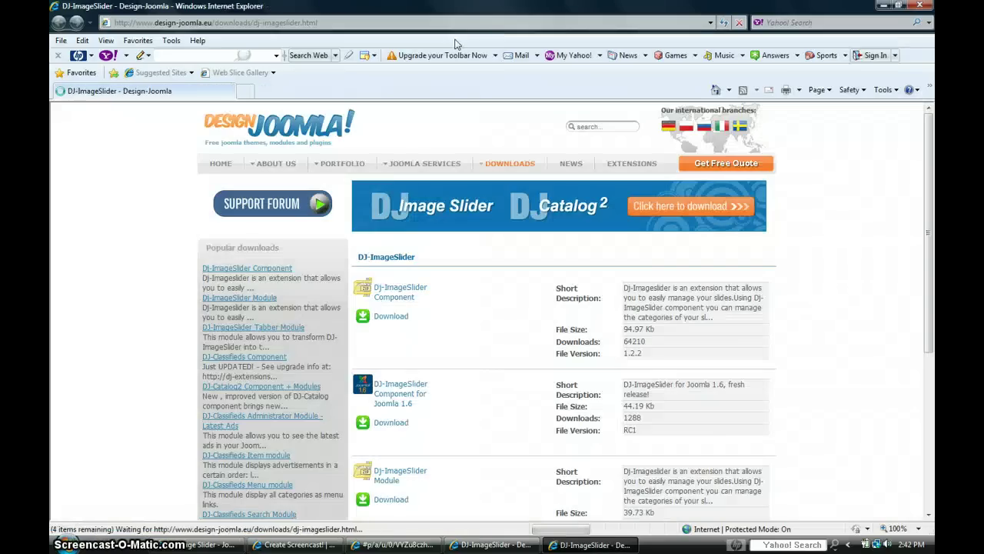
pyautogui.click(465, 298)
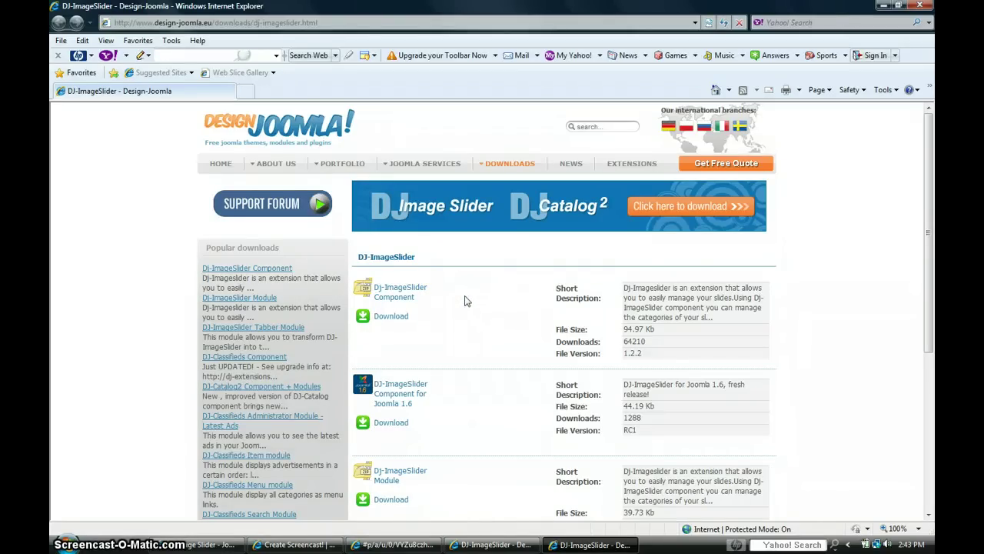
pyautogui.scroll(-2, 465, 300)
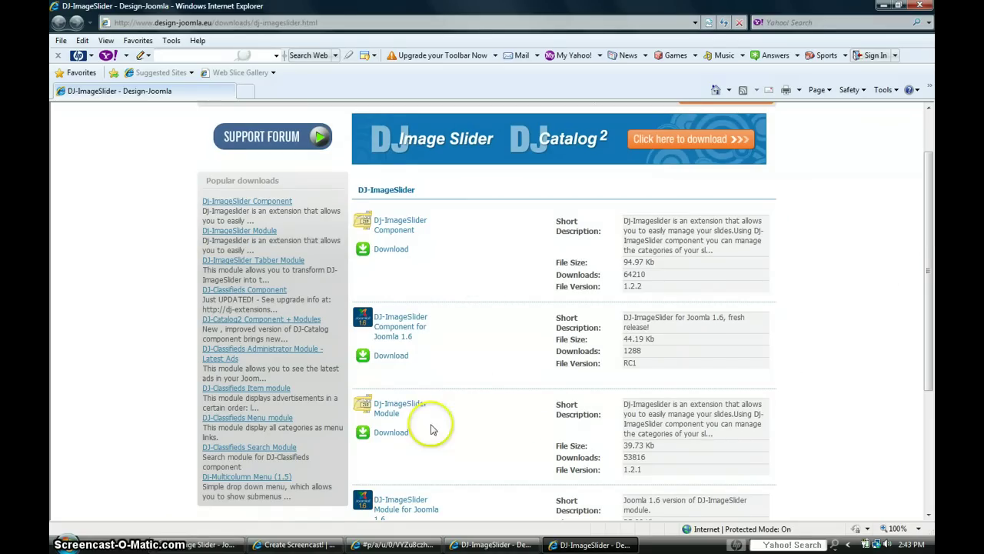
pyautogui.click(391, 415)
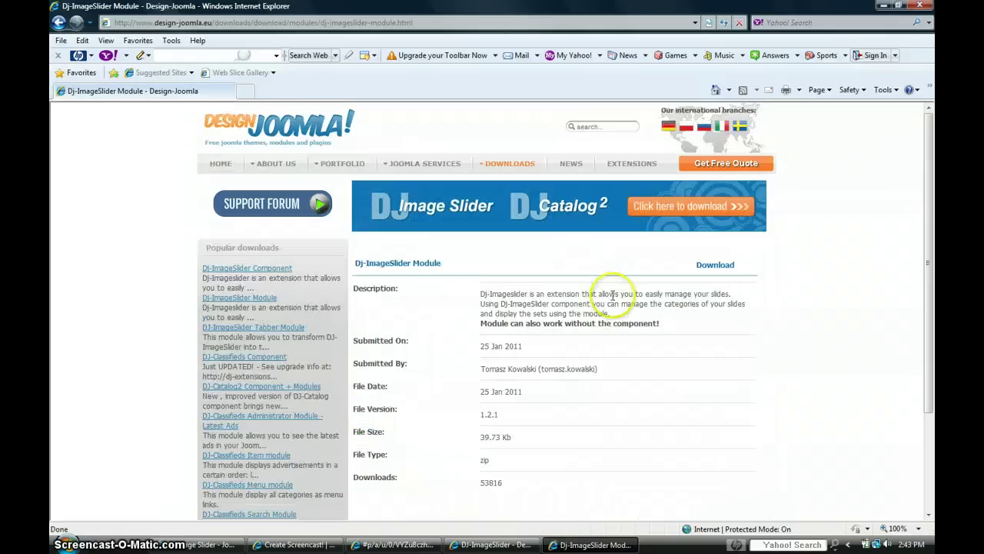
pyautogui.click(715, 267)
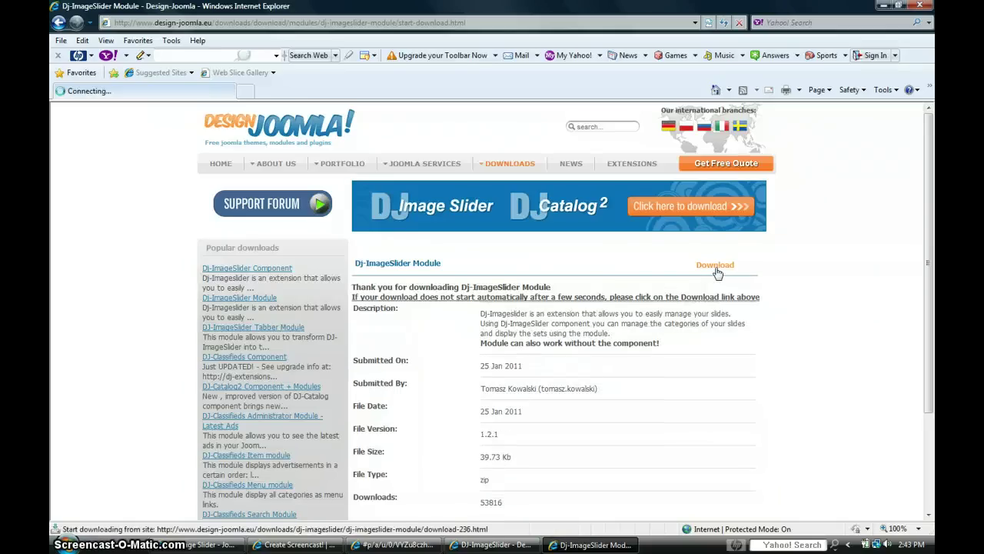
# Allow Internet Explorer's blocked DJ-ImageSlider module download
pyautogui.click(715, 268)
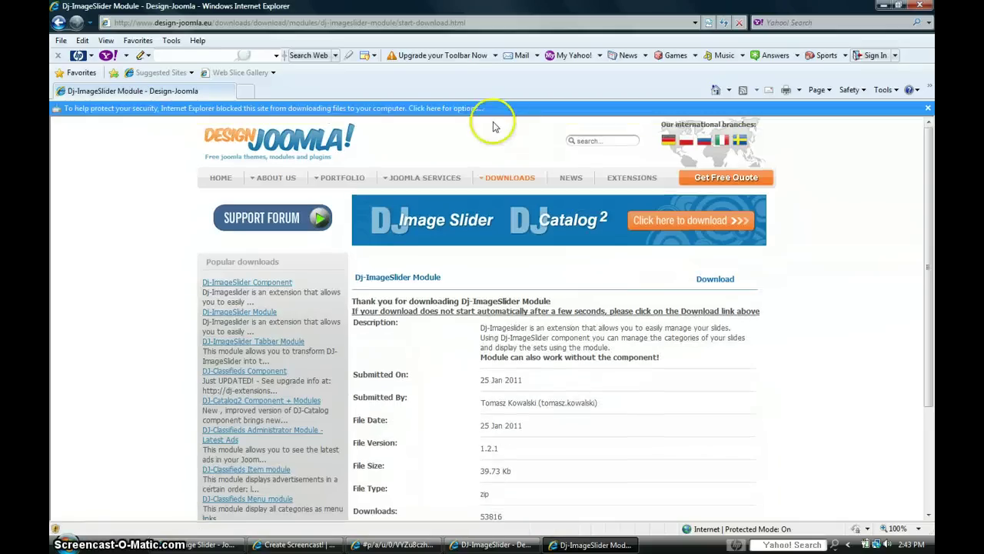
pyautogui.click(459, 108)
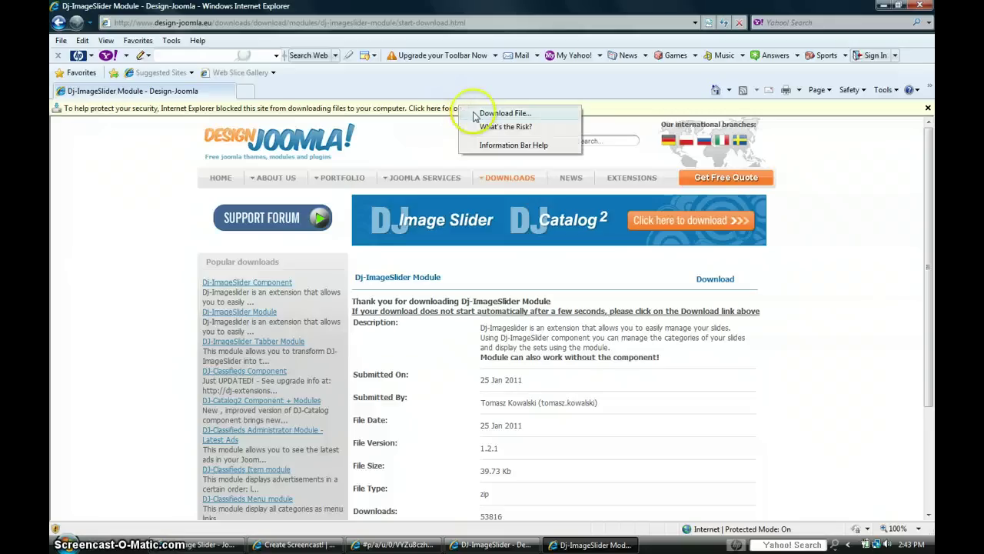
pyautogui.click(476, 113)
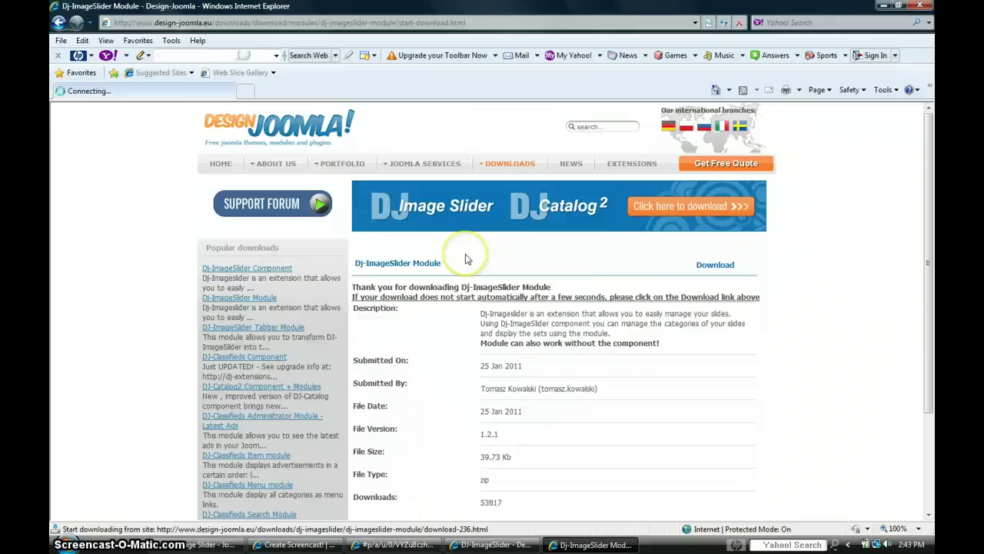
# Save mod_djimageslider_v1.2.1.zip to Downloads and close the Download complete dialog
pyautogui.click(529, 282)
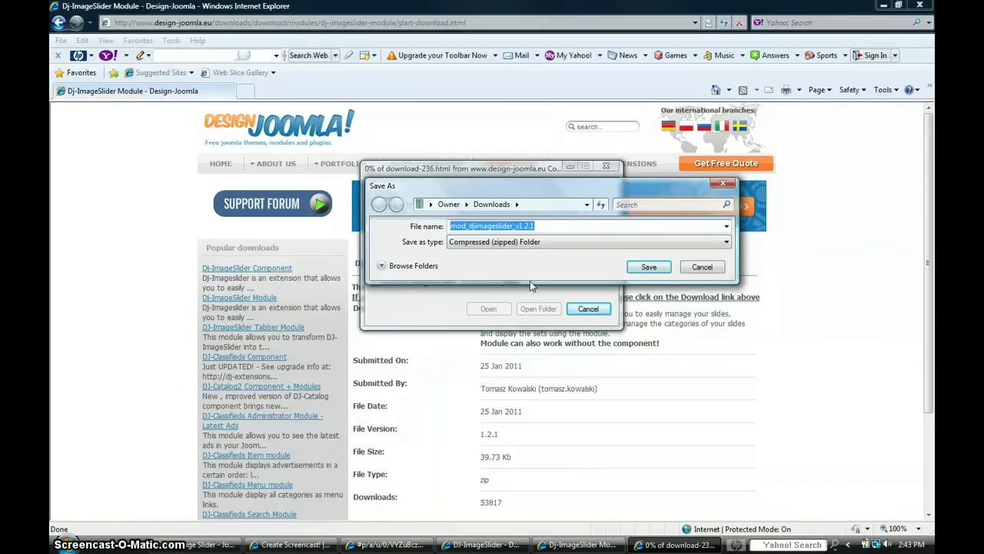
pyautogui.click(646, 267)
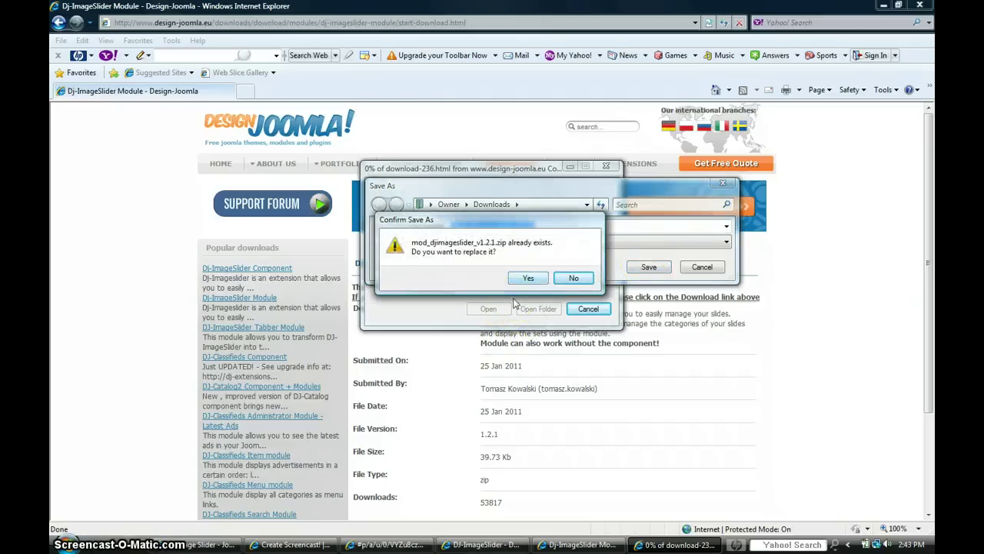
pyautogui.press('Escape')
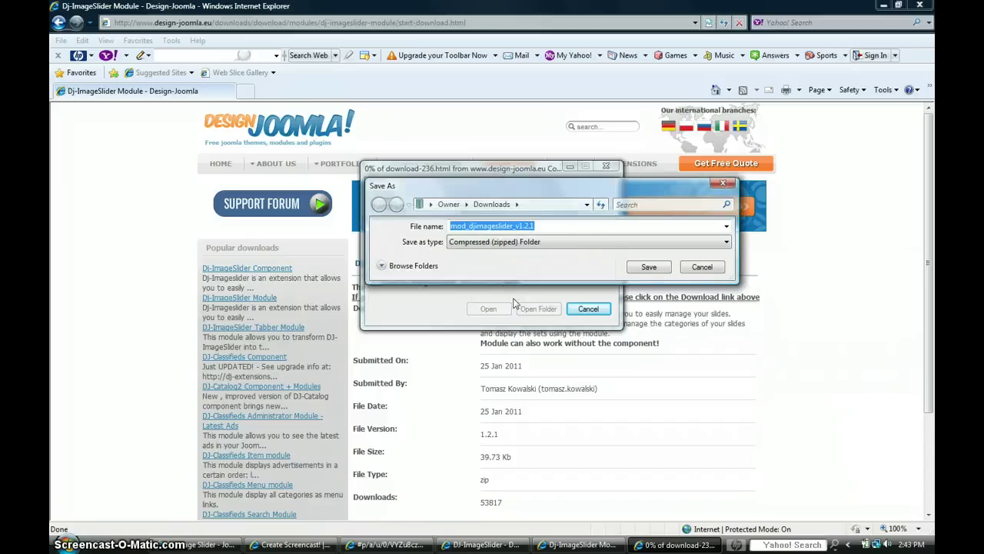
pyautogui.click(525, 279)
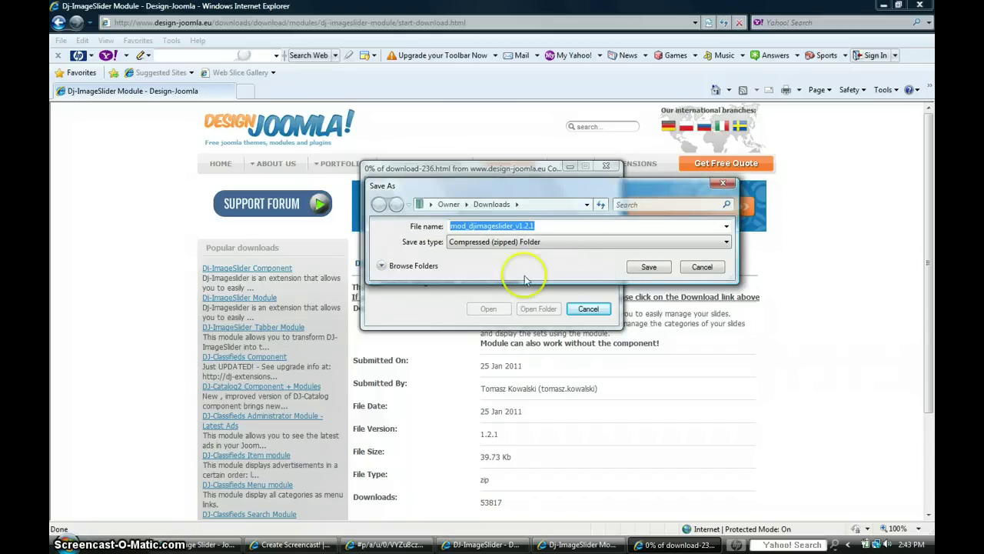
pyautogui.press('Return')
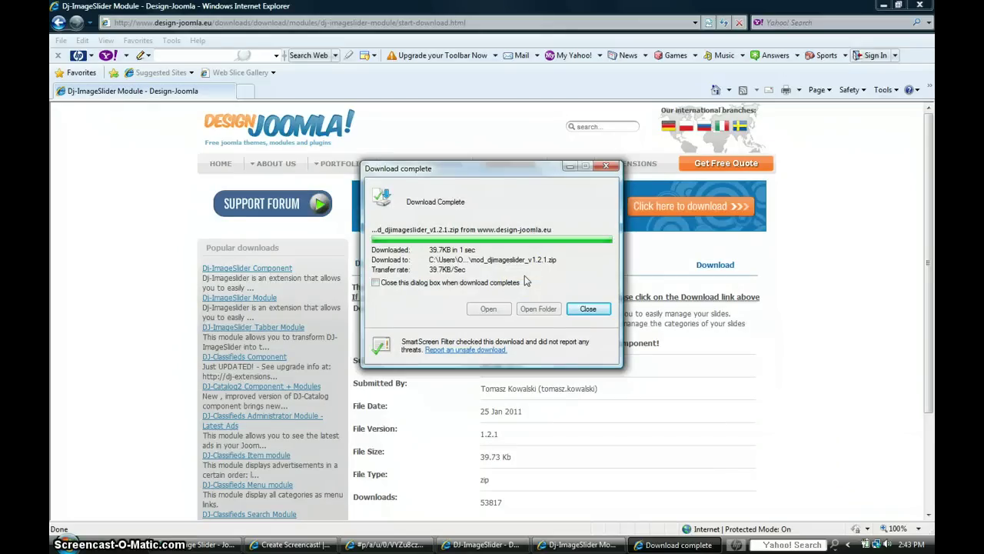
pyautogui.click(588, 310)
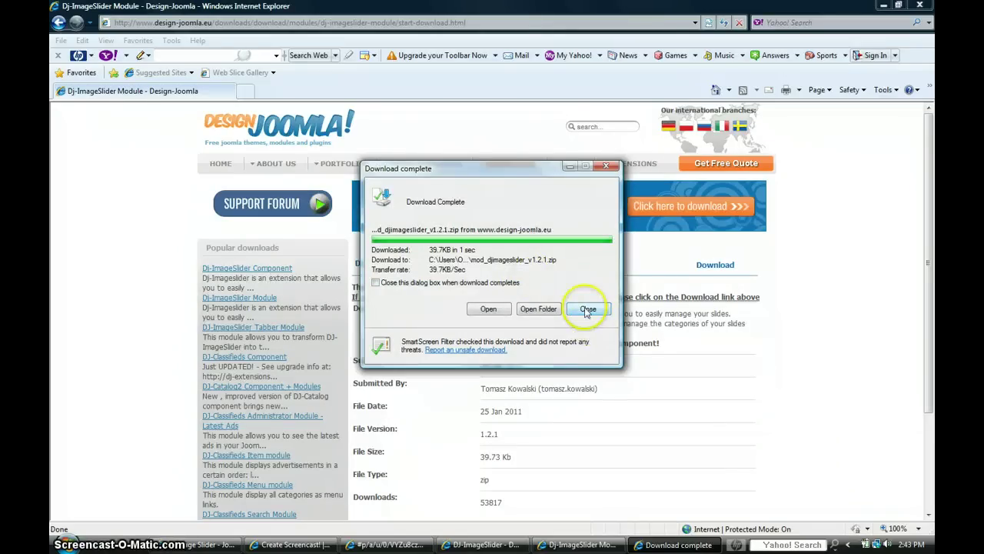
pyautogui.click(587, 310)
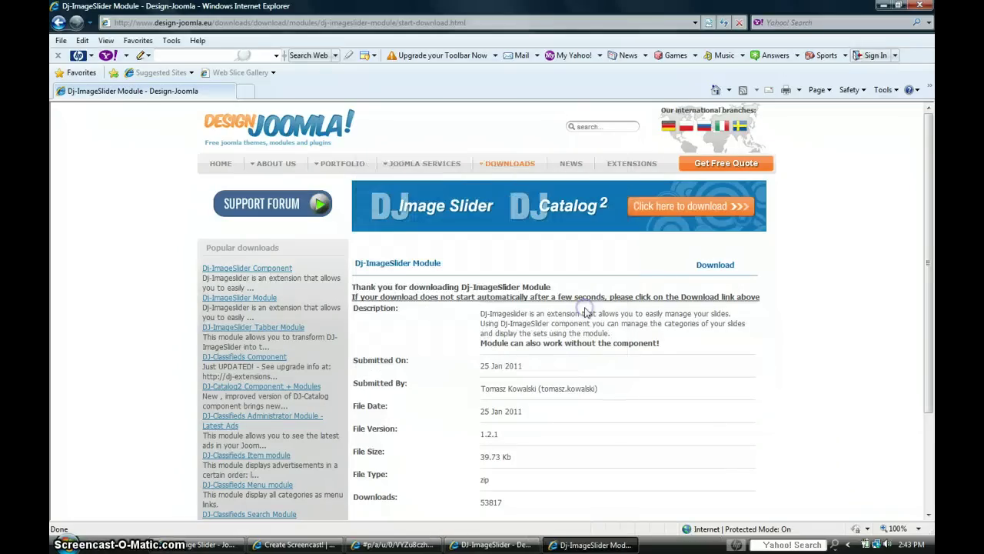
# Return to the Joomla Extension Manager tab and choose Extensions > Install/Uninstall
pyautogui.click(211, 543)
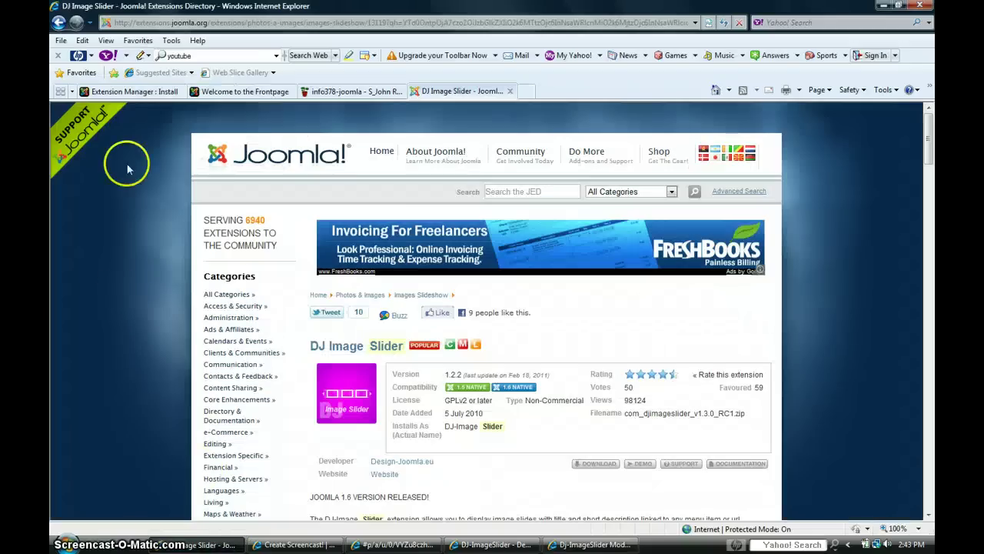
pyautogui.click(130, 100)
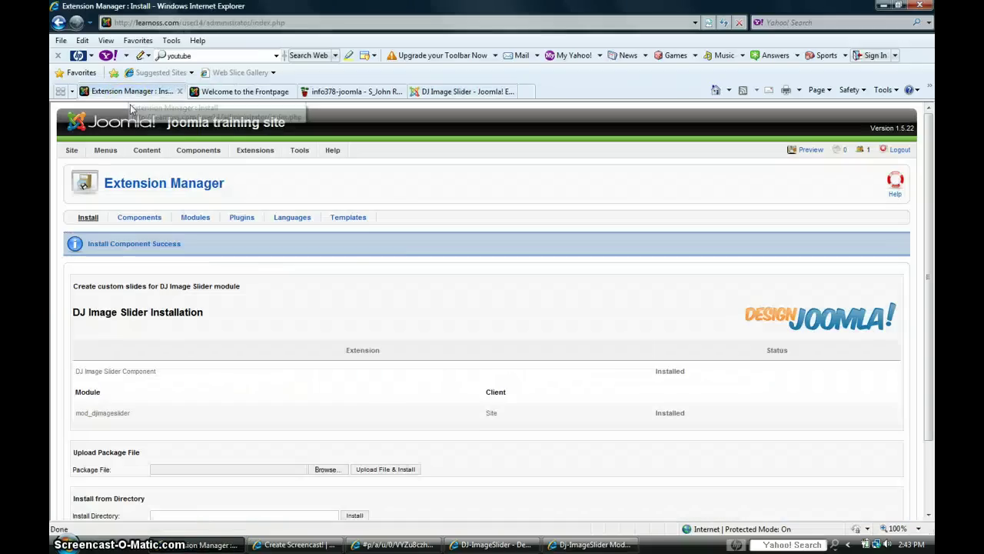
pyautogui.click(259, 154)
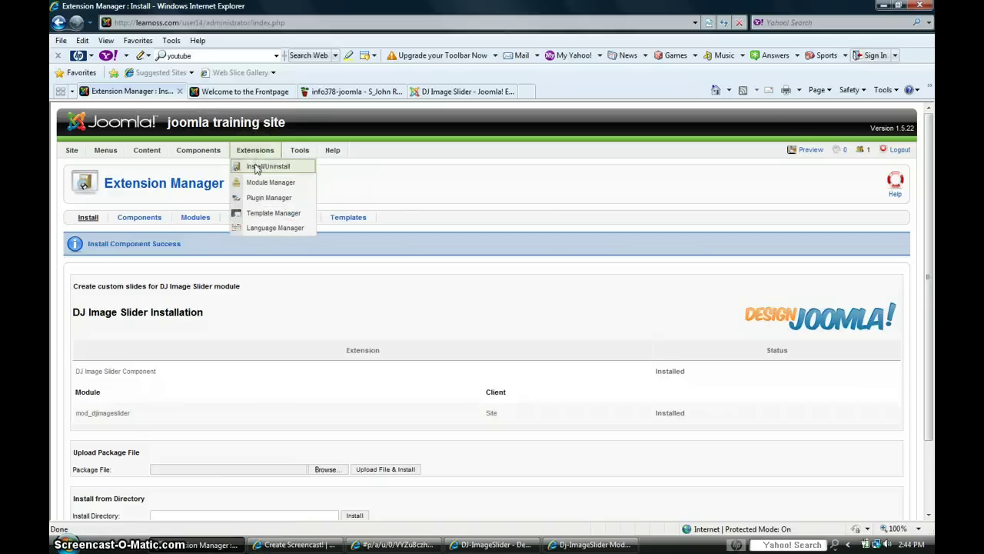
pyautogui.click(256, 168)
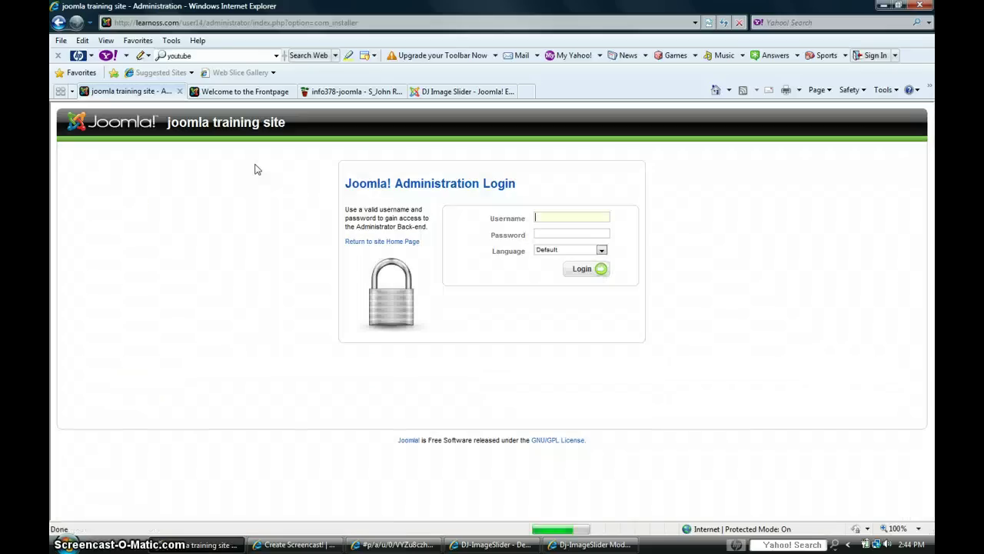
# Log in with the administrator username and password to reach the Extension Manager Install page
pyautogui.click(289, 238)
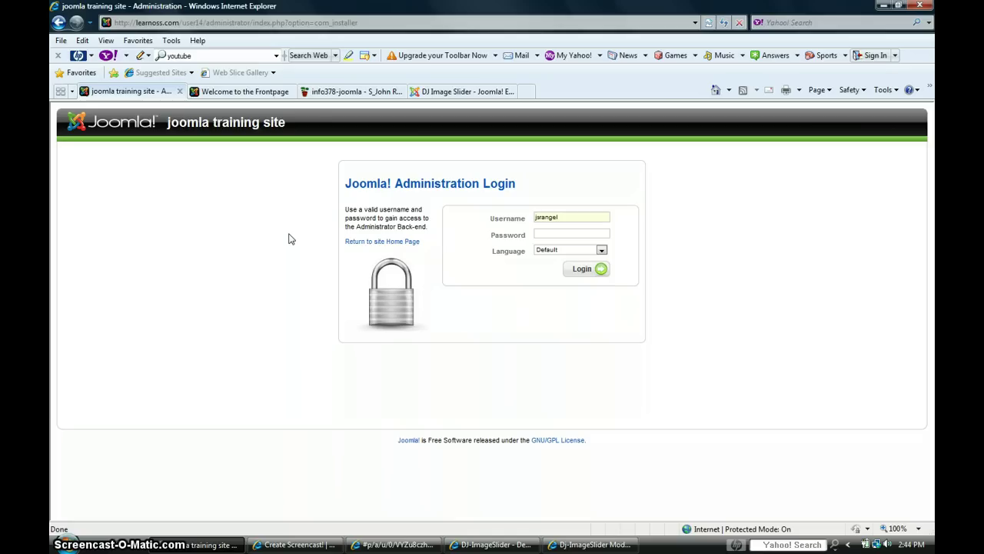
pyautogui.press('Tab')
pyautogui.press('Return')
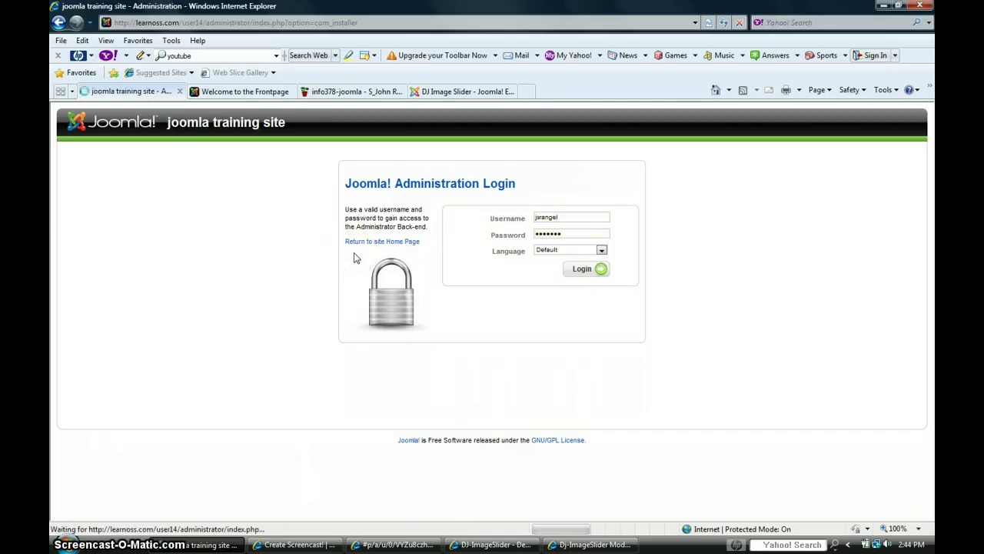
pyautogui.click(573, 275)
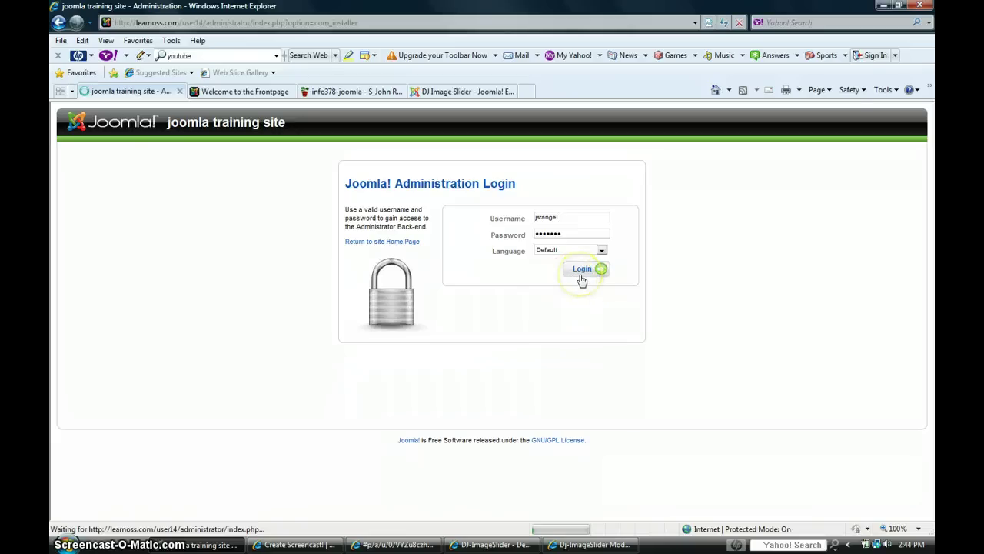
pyautogui.click(549, 300)
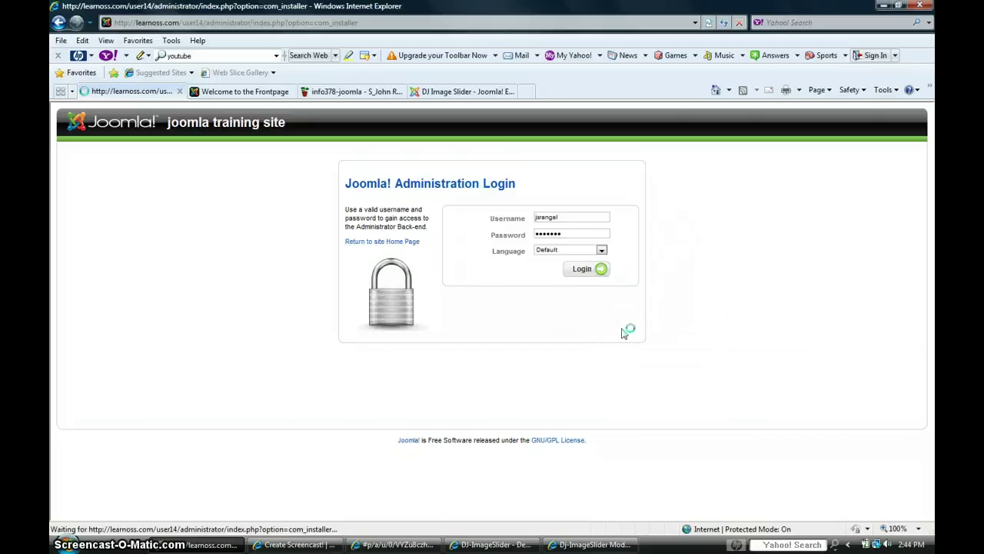
pyautogui.click(585, 277)
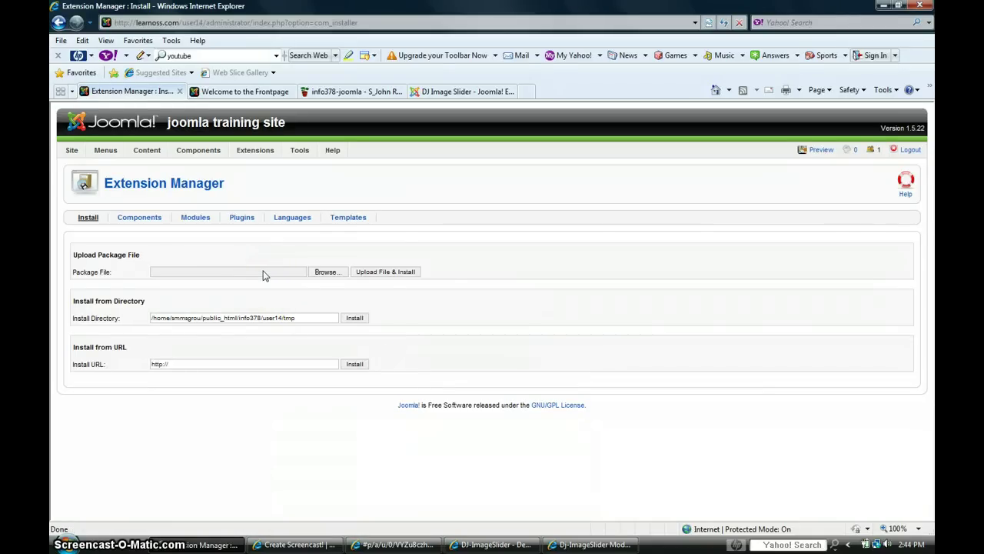
# Choose mod_djimageslider_v1.2.1 from Downloads as the Package File to upload
pyautogui.click(262, 276)
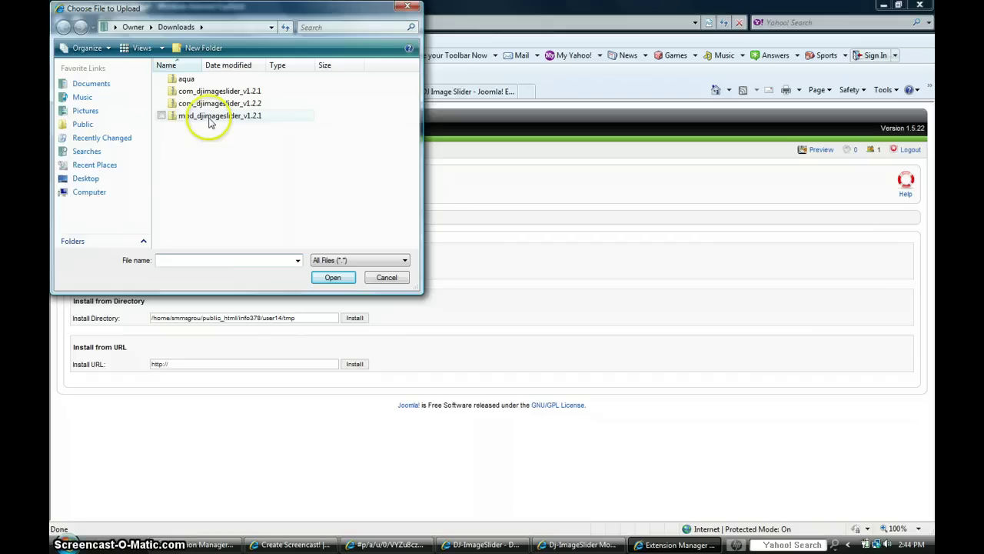
pyautogui.click(209, 119)
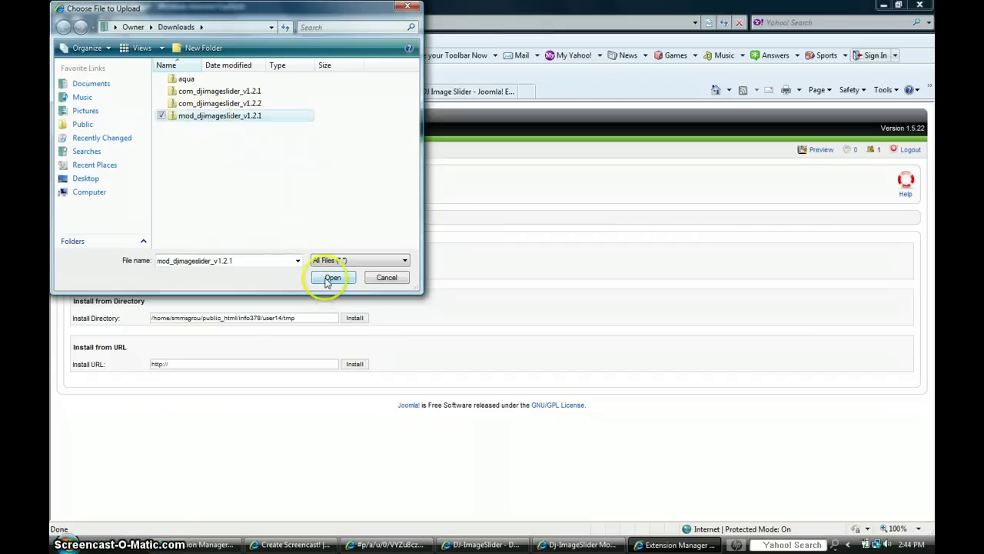
pyautogui.click(330, 278)
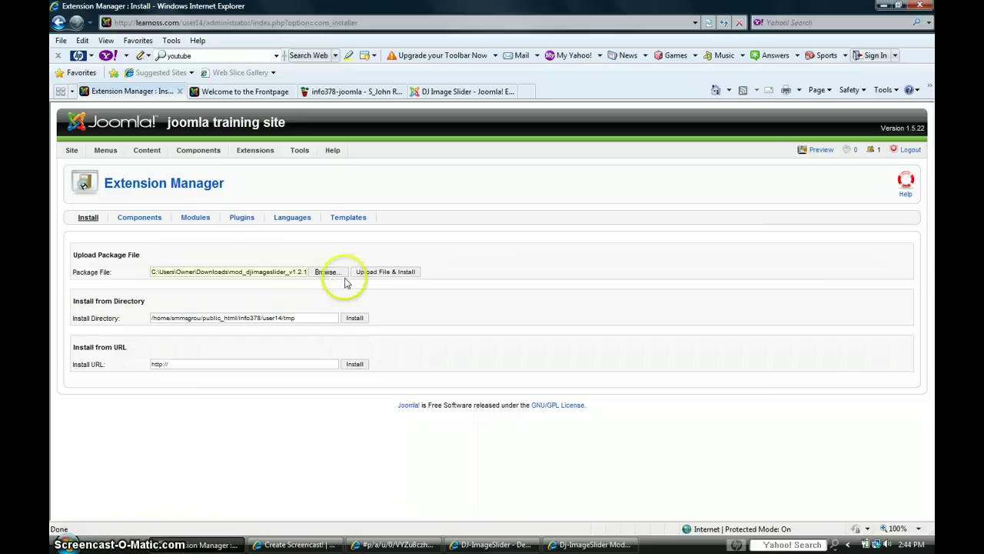
# Upload and install the package, then view Modules to confirm mod_djimageslider 1.2 is listed
pyautogui.click(382, 273)
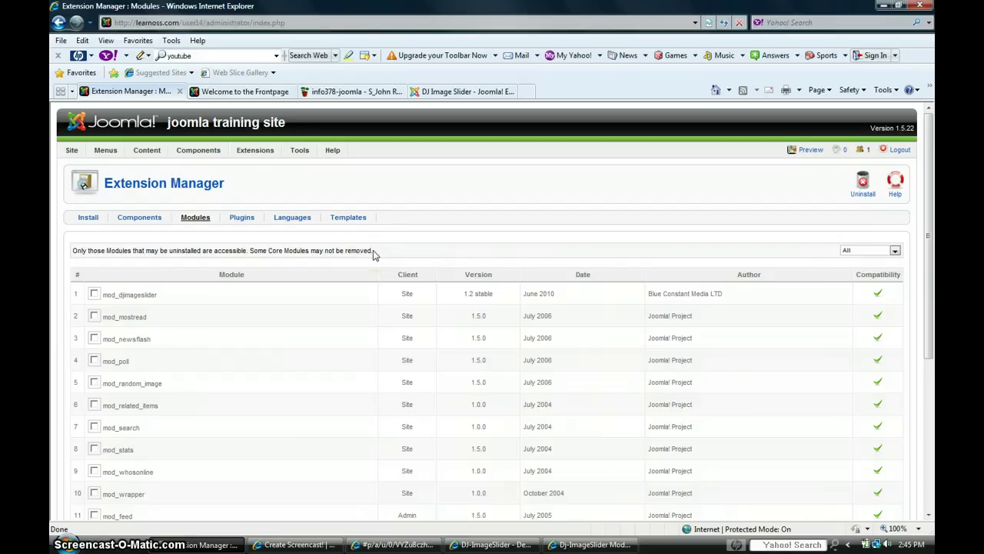
pyautogui.click(374, 251)
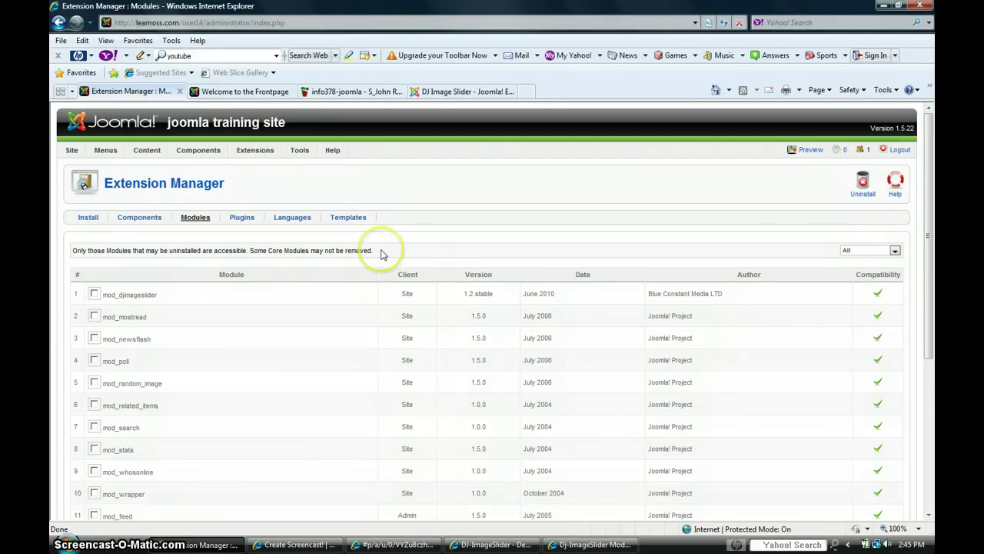